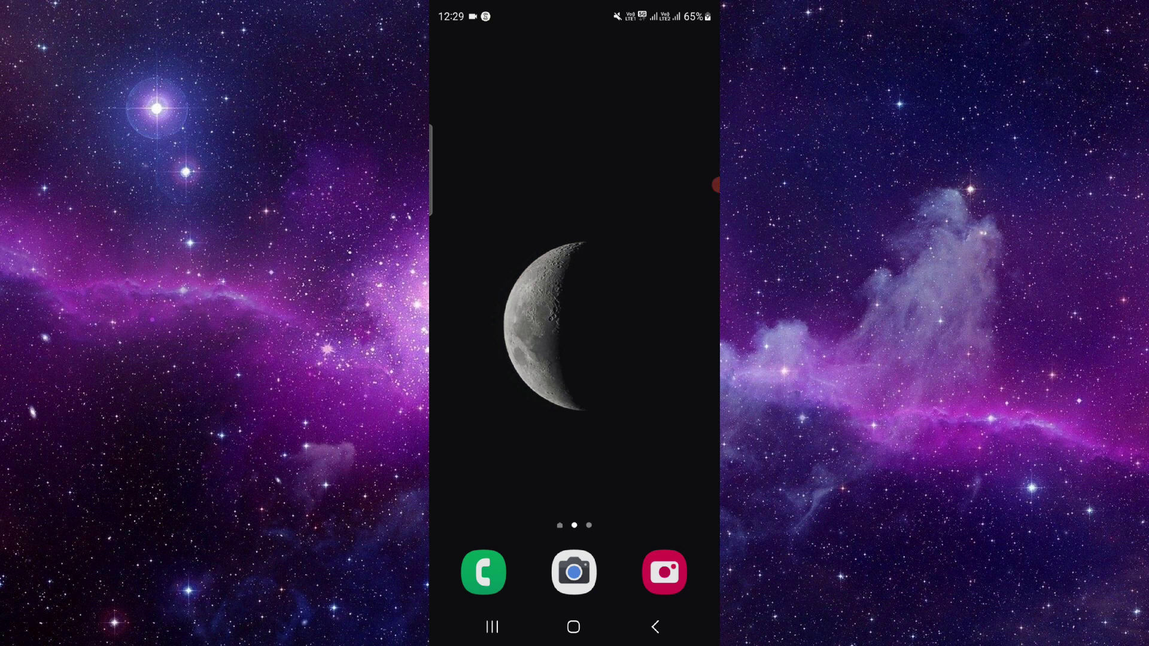
- Swipe up on the home screen to reveal all installed apps
drag(552, 422, 539, 287)
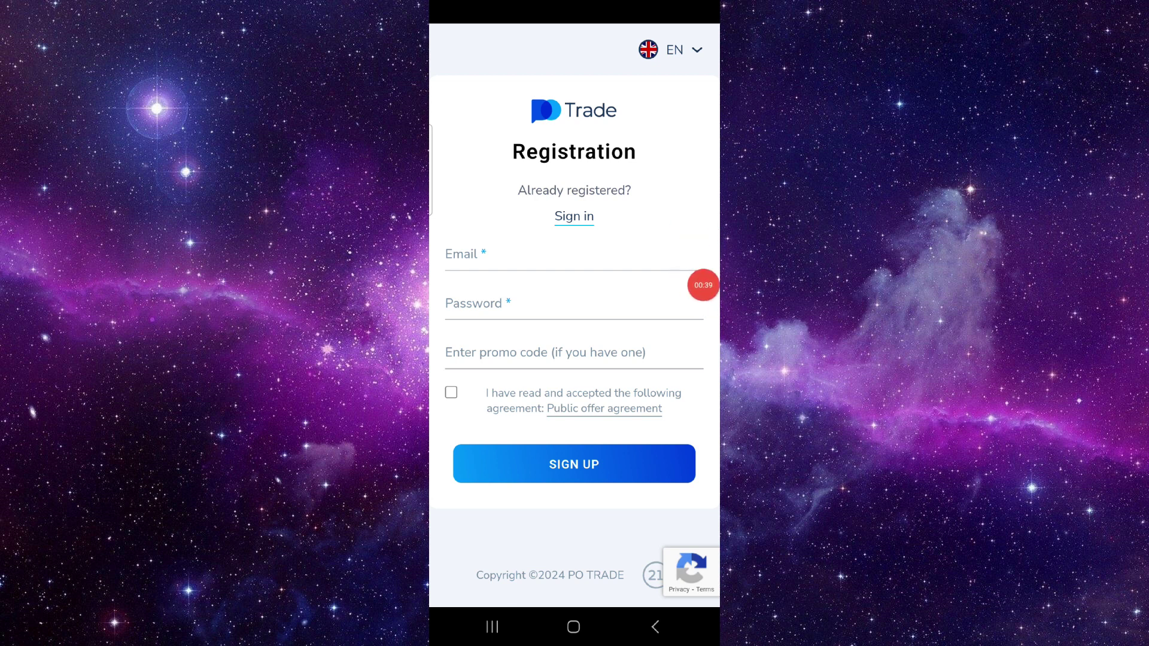
- Bring up the recent apps view from the Pocket Option registration page
click(493, 627)
- Exit the empty Recents view back to the moon-wallpaper home screen
drag(575, 314, 575, 54)
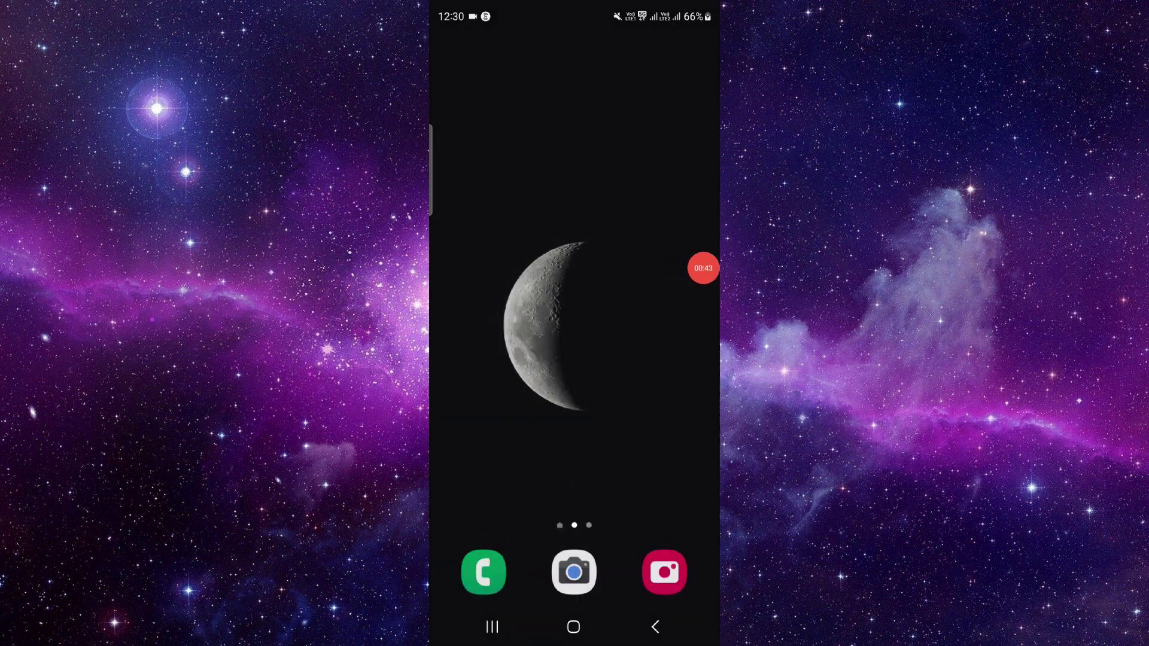
mouse_move(575, 449)
mouse_down()
mouse_move(575, 179)
mouse_move(575, 450)
mouse_up()
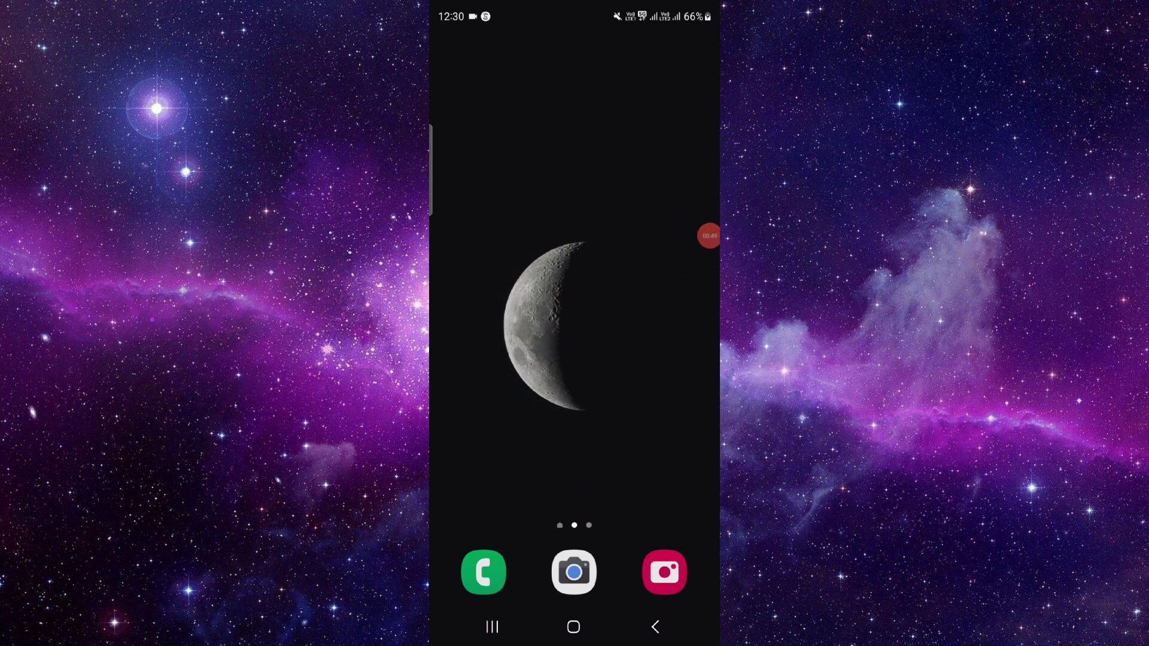
mouse_move(714, 237)
mouse_down()
mouse_move(703, 314)
mouse_move(703, 300)
mouse_up()
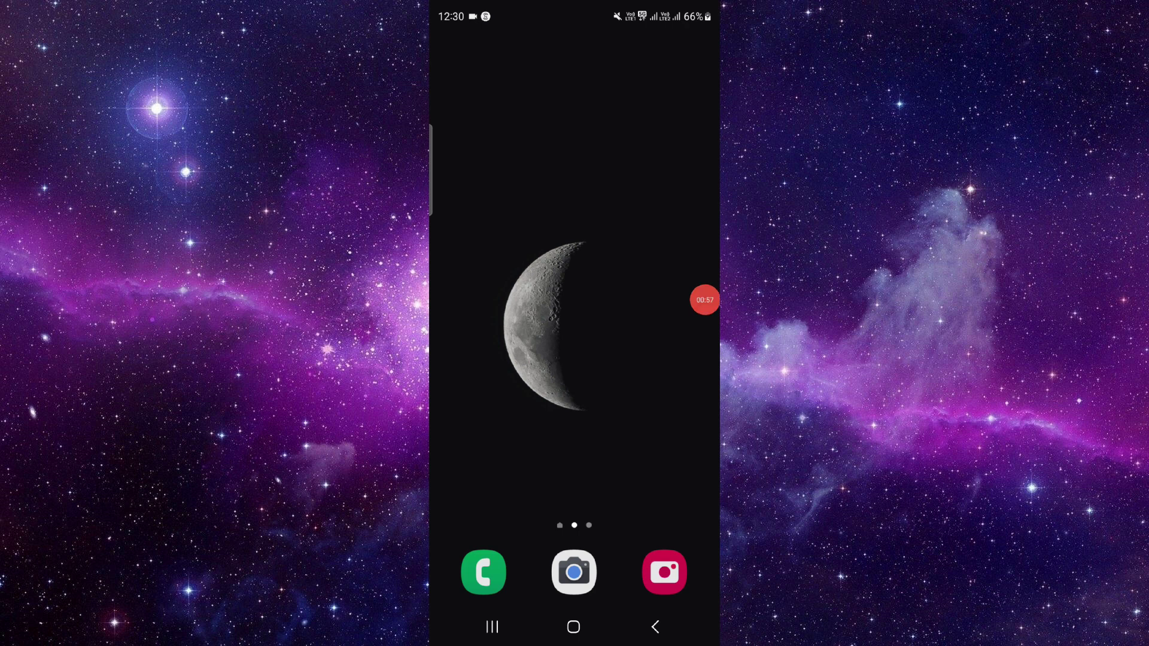
click(708, 296)
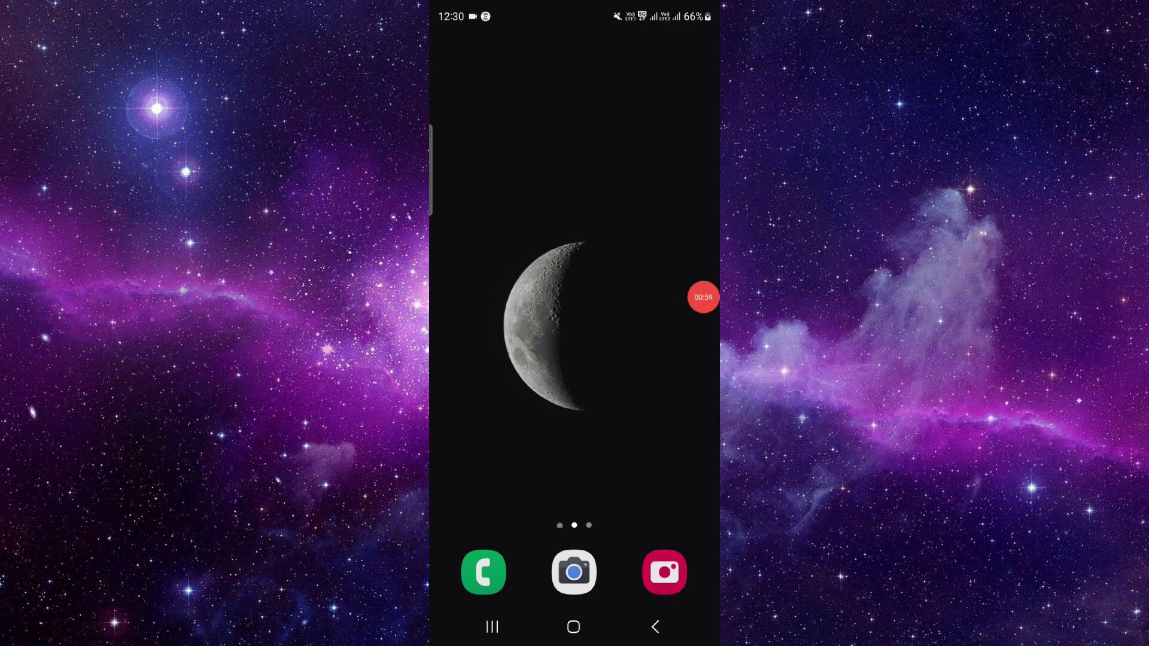